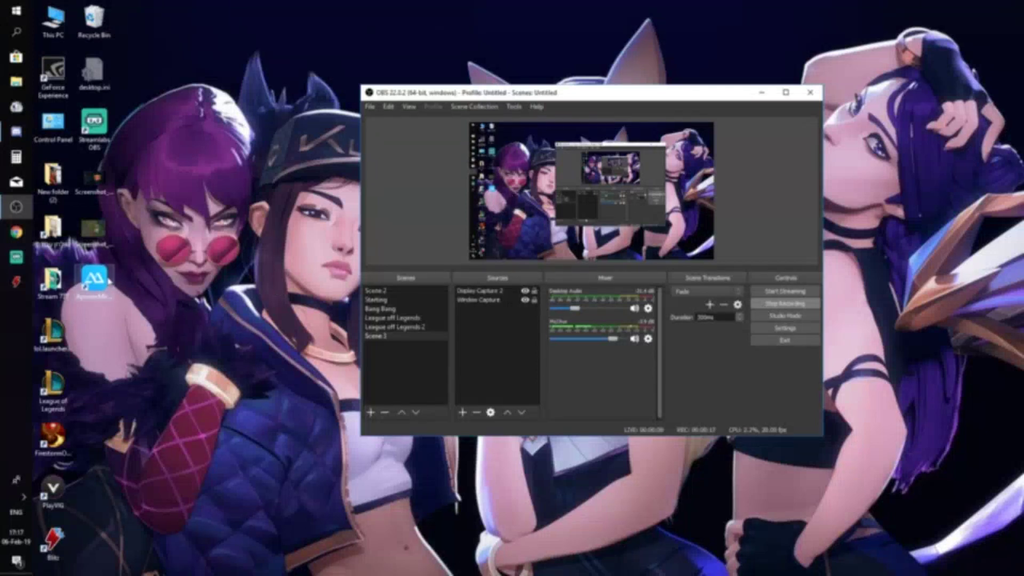
Step: Select the ApowerMirror desktop shortcut and launch Chrome from the taskbar
{"action": "left_click", "coordinate": [96, 282]}
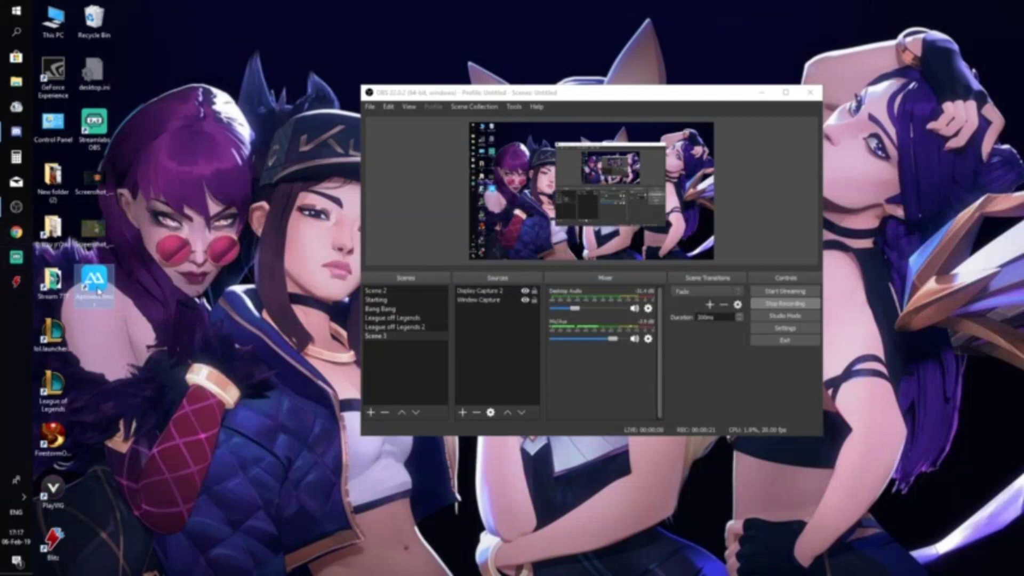
{"action": "left_click", "coordinate": [17, 234]}
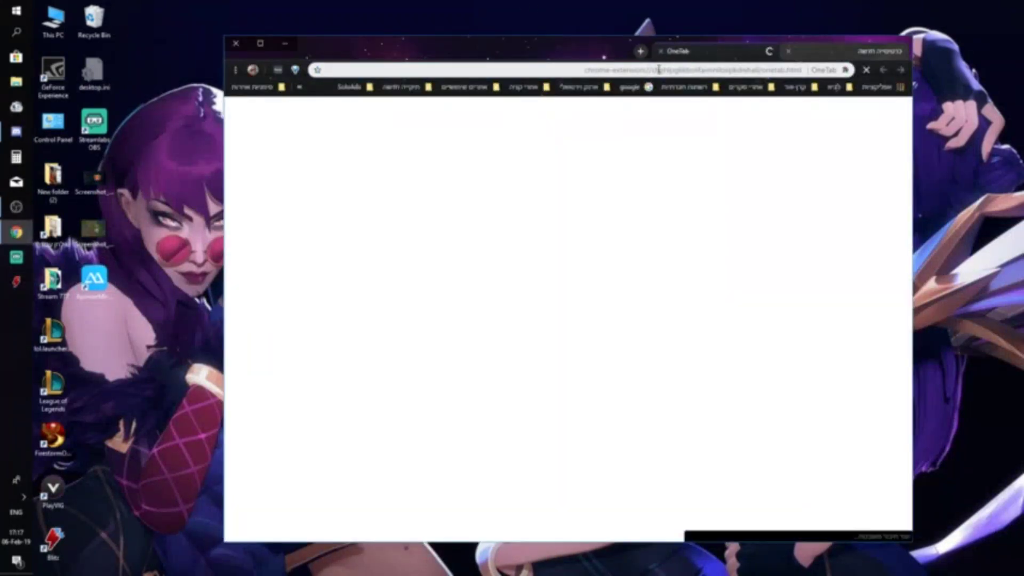
Step: Close the OneTab tab, search Google for 'Apower mirror', and open the top ApowerMirror result
{"action": "left_click", "coordinate": [659, 69]}
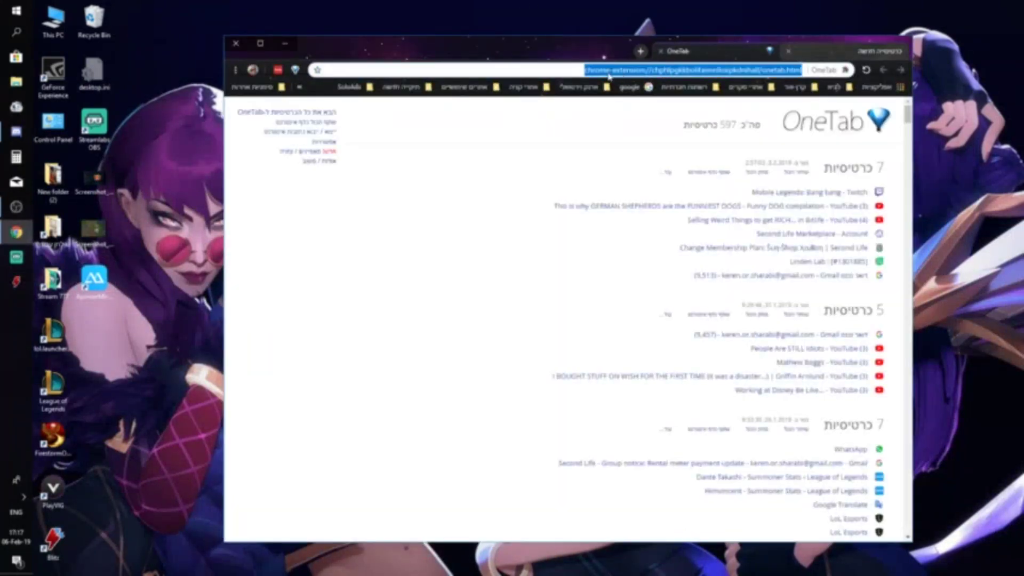
{"action": "left_click", "coordinate": [661, 51]}
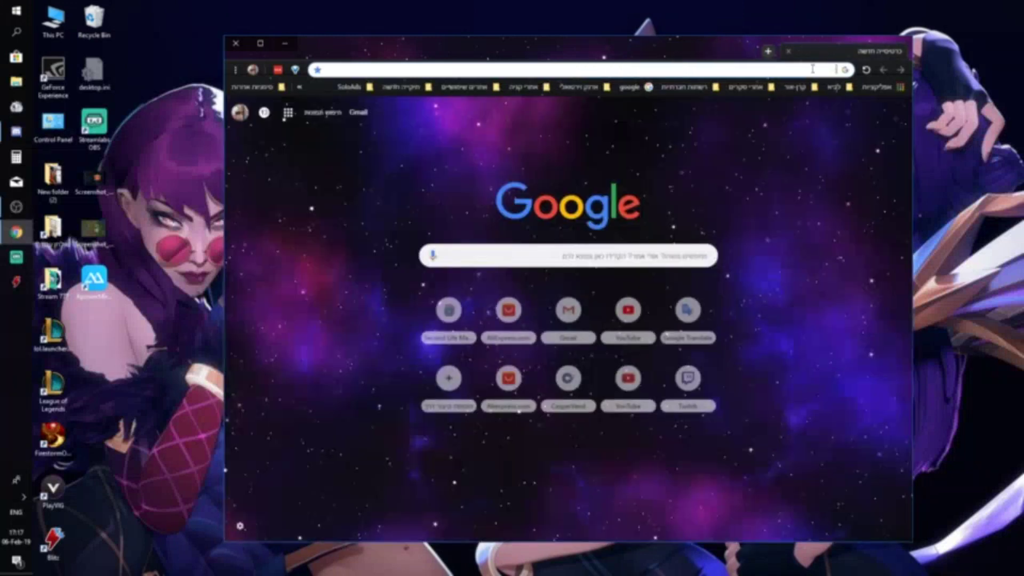
{"action": "type", "text": "Ap"}
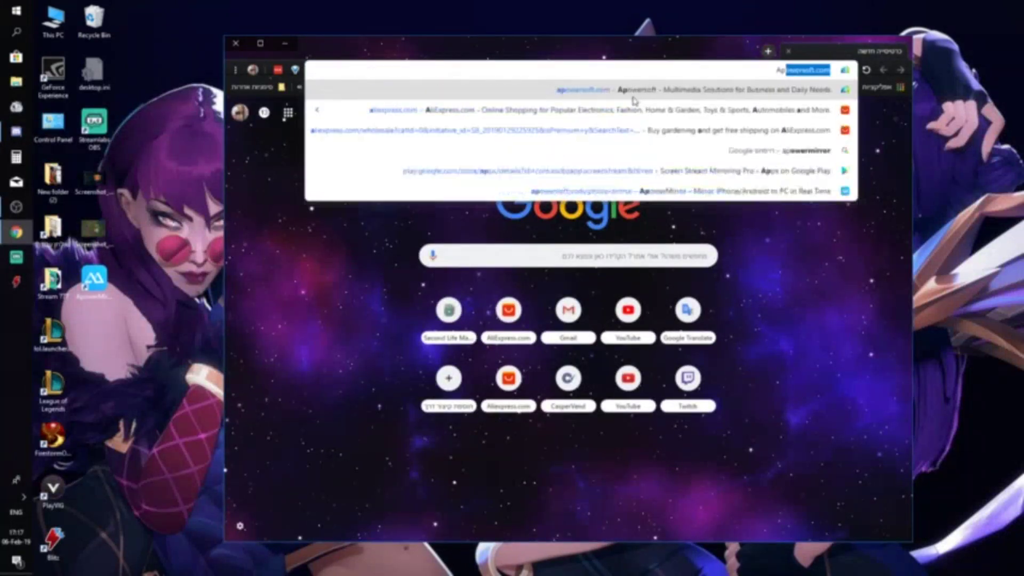
{"action": "type", "text": "ower mirror"}
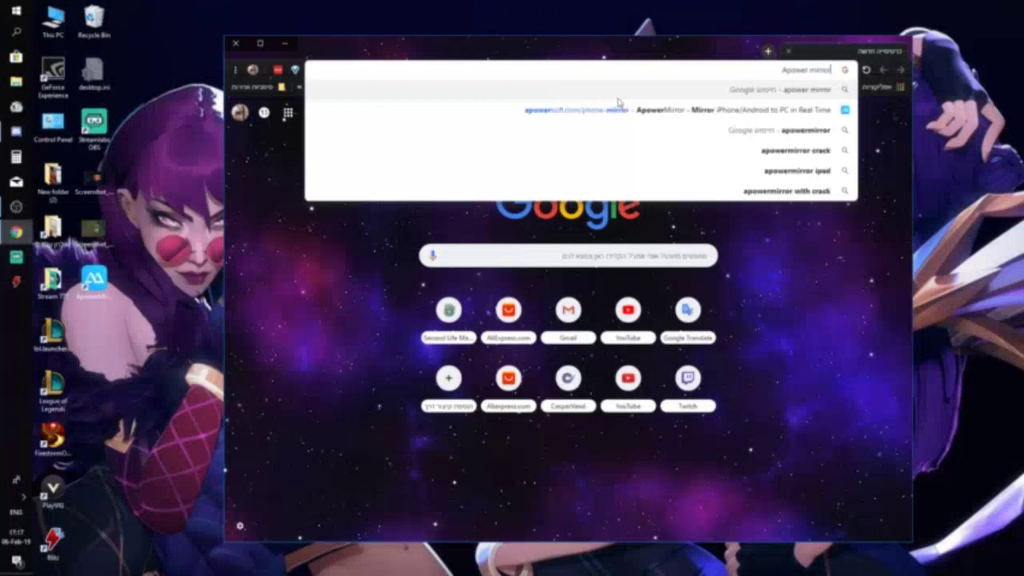
{"action": "key", "text": "Return"}
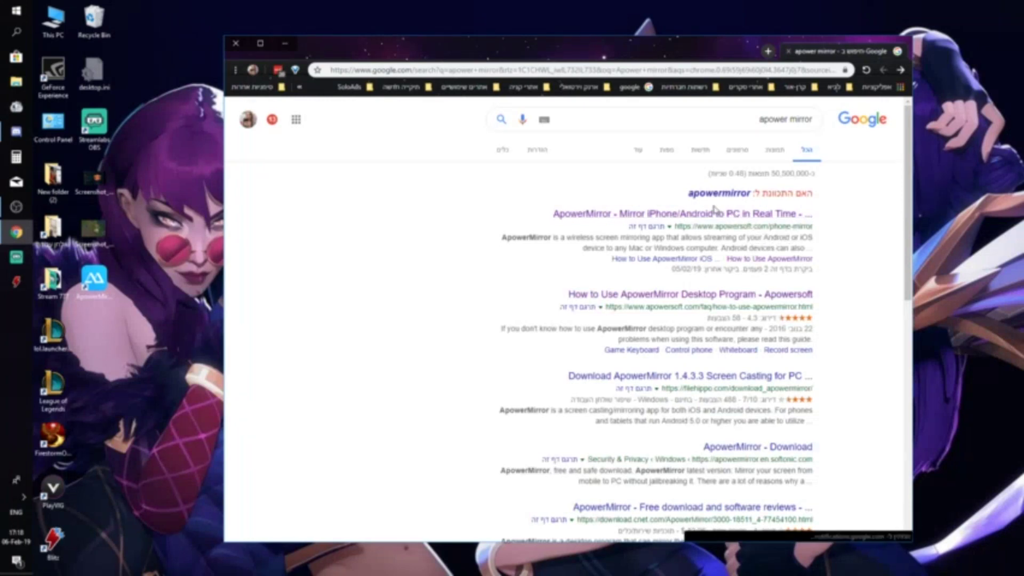
{"action": "left_click", "coordinate": [713, 215]}
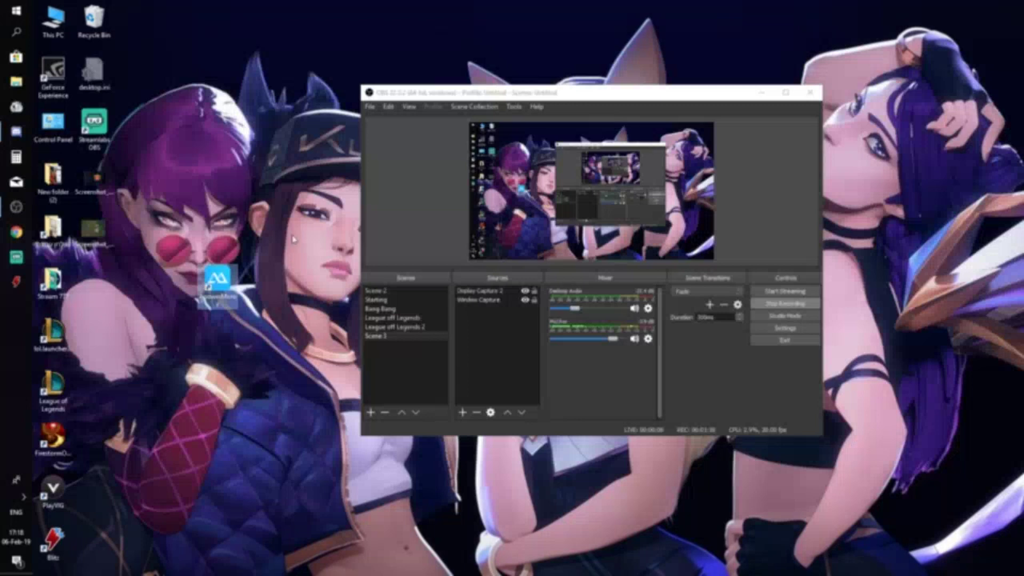
Step: Launch ApowerMirror and close its Guest/Free/VIP account sign-up dialog
{"action": "double_click", "coordinate": [221, 282]}
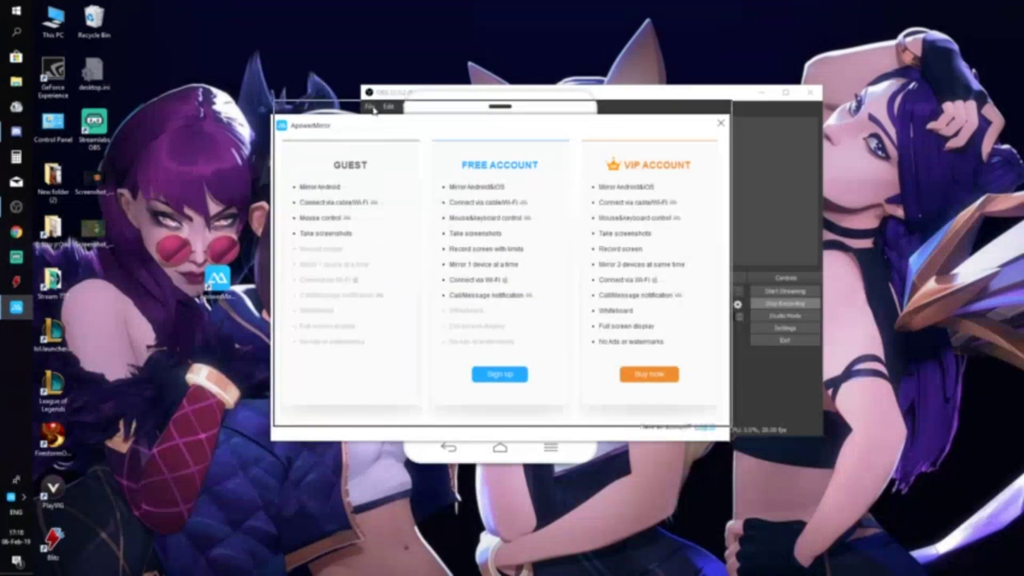
{"action": "left_click_drag", "start_coordinate": [372, 124], "coordinate": [376, 110]}
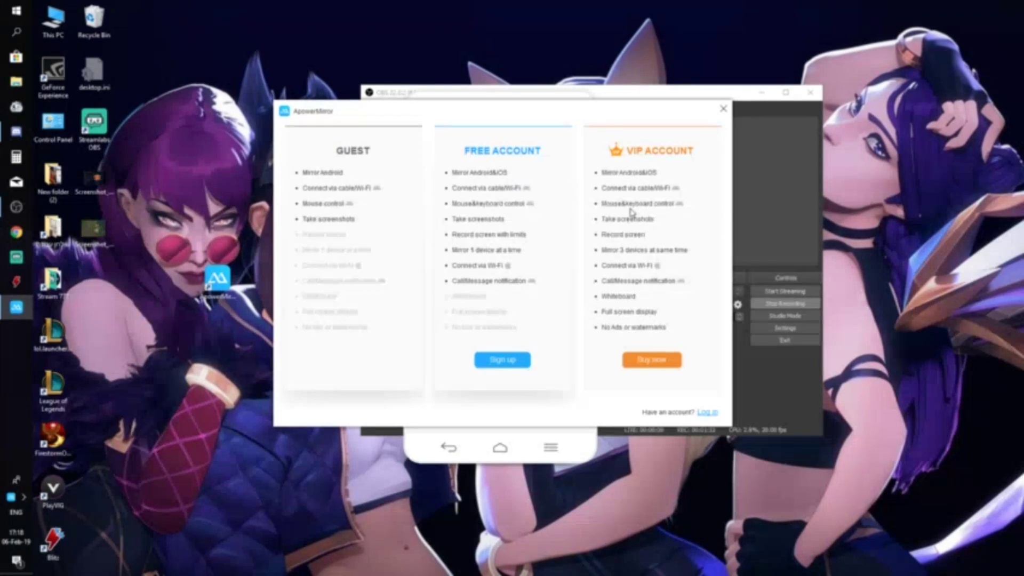
{"action": "left_click", "coordinate": [724, 109]}
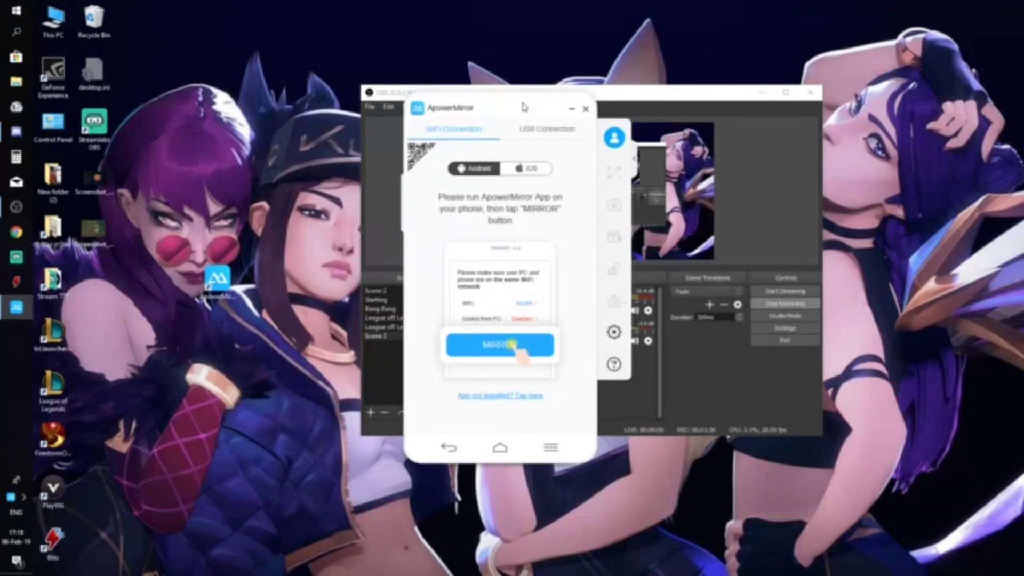
Step: Review the USB and WiFi connection instructions and move ApowerMirror toward the screen centre
{"action": "left_click_drag", "start_coordinate": [526, 107], "coordinate": [570, 58]}
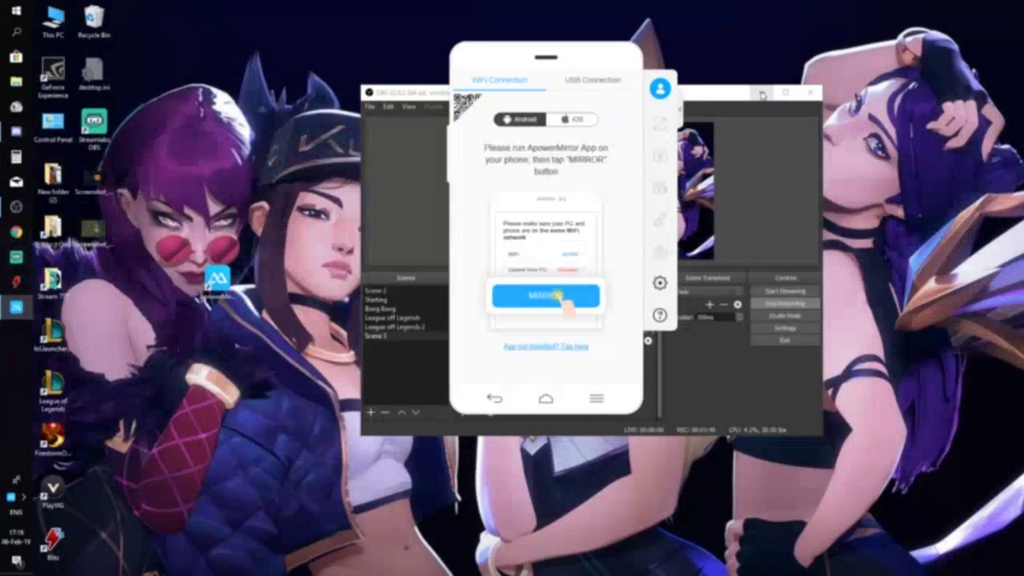
{"action": "left_click_drag", "start_coordinate": [555, 67], "coordinate": [526, 87]}
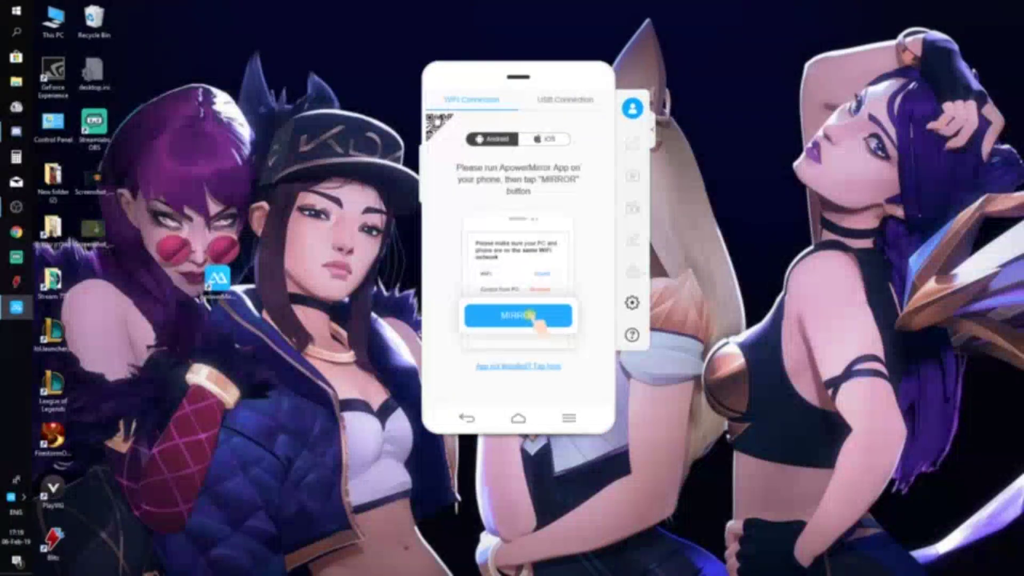
{"action": "left_click", "coordinate": [564, 107]}
{"action": "left_click", "coordinate": [475, 103]}
{"action": "left_click_drag", "start_coordinate": [547, 74], "coordinate": [566, 69]}
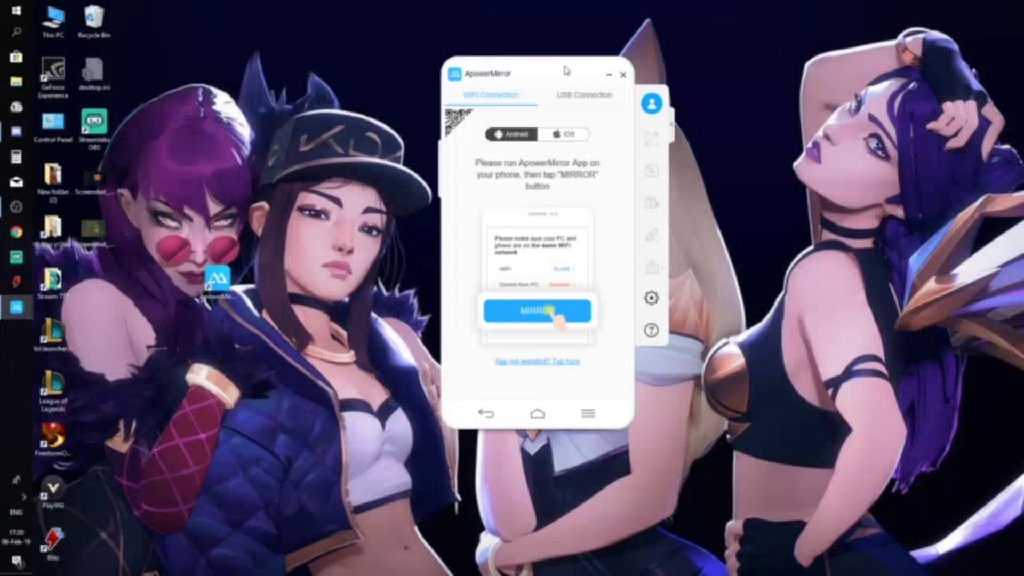
Step: Switch to Chrome, close the OneTab tab and search for 'google home'
{"action": "key", "text": "alt+Tab"}
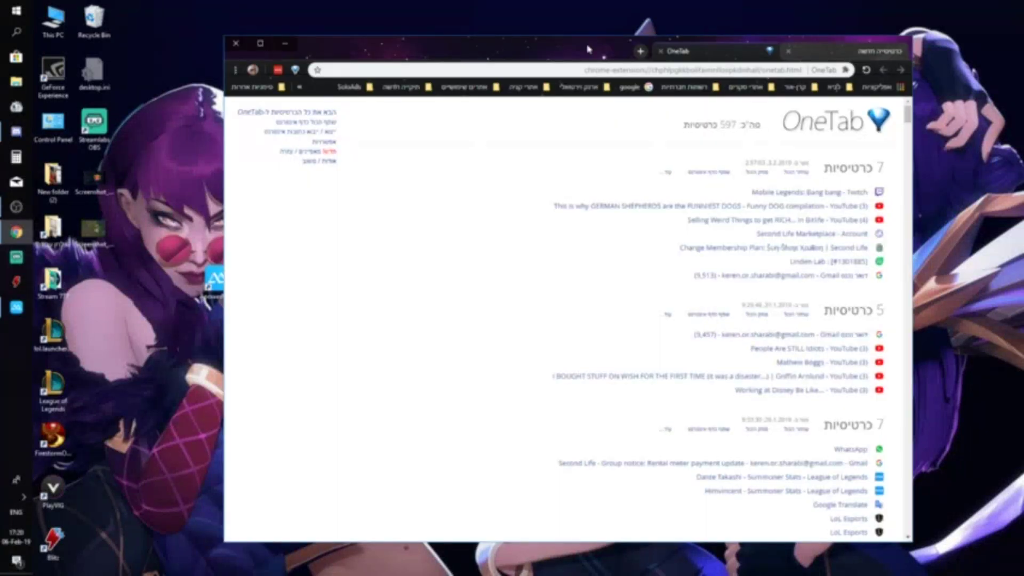
{"action": "left_click", "coordinate": [644, 69]}
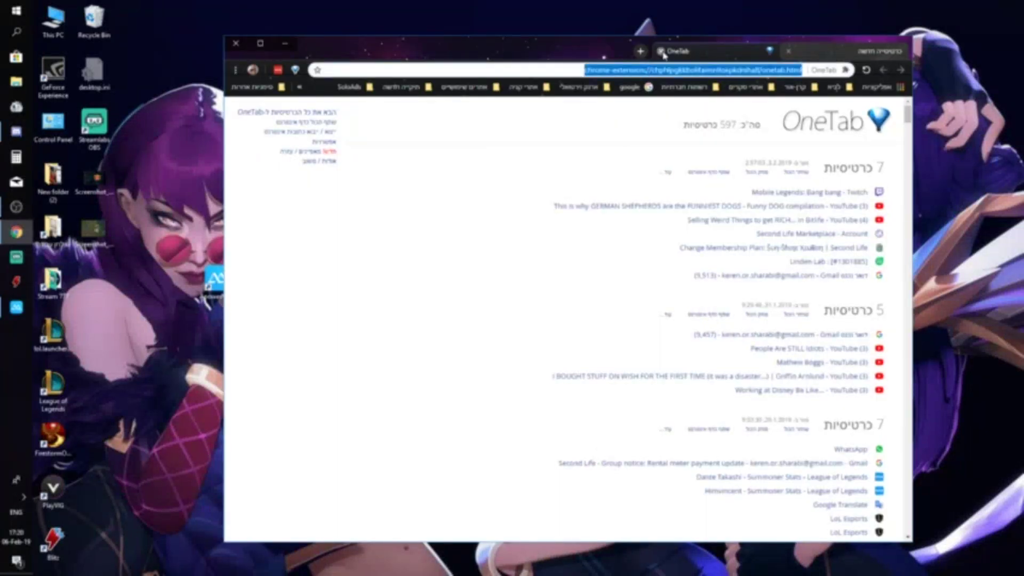
{"action": "left_click", "coordinate": [662, 52]}
{"action": "type", "text": "google"}
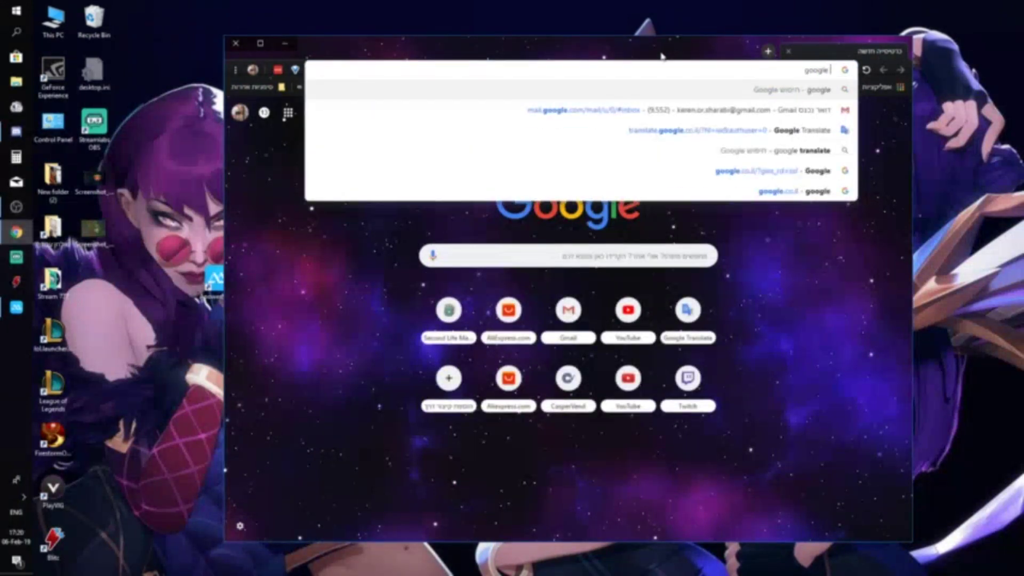
{"action": "type", "text": " home"}
{"action": "key", "text": "Return"}
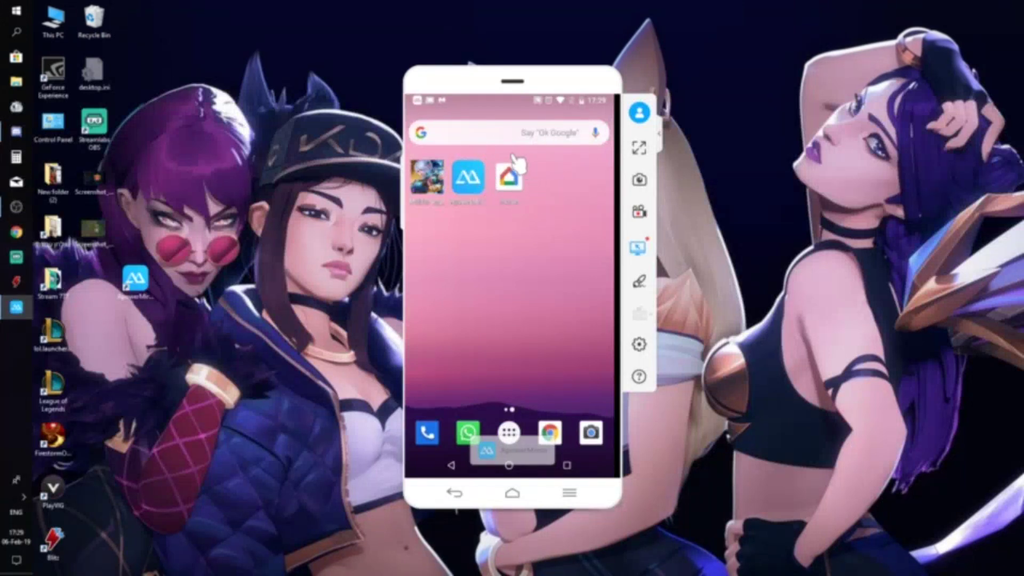
Step: Start casting from Google Home's Mirror device page and move the mirror window up-right
{"action": "left_click", "coordinate": [535, 191]}
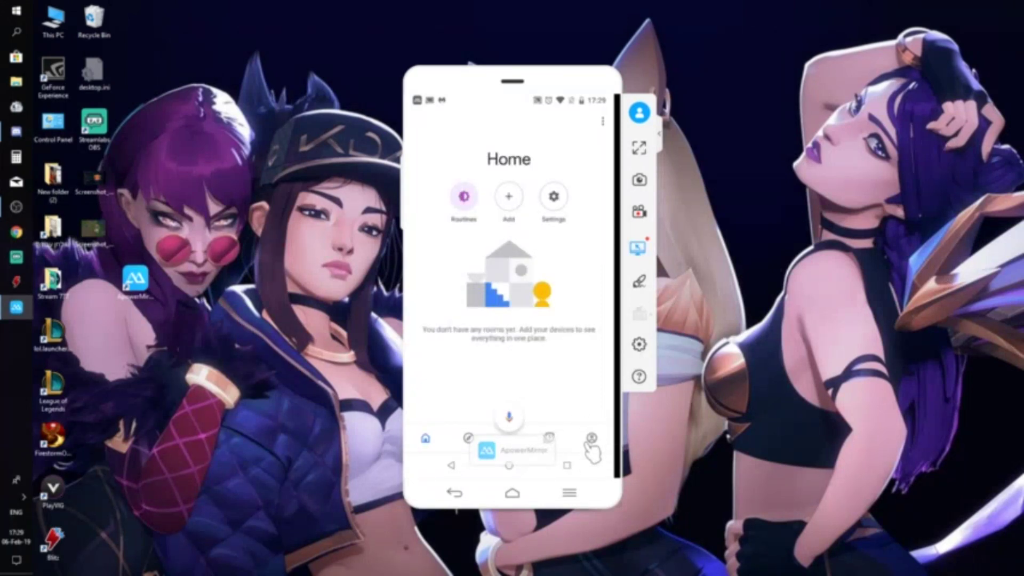
{"action": "left_click", "coordinate": [610, 446]}
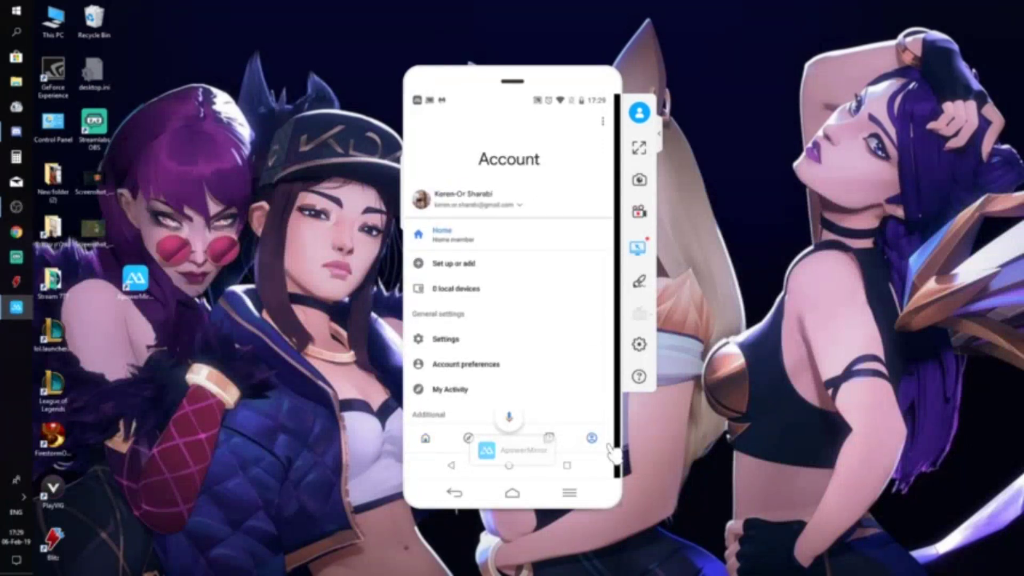
{"action": "scroll", "coordinate": [478, 368], "scroll_direction": "down", "scroll_amount": 3}
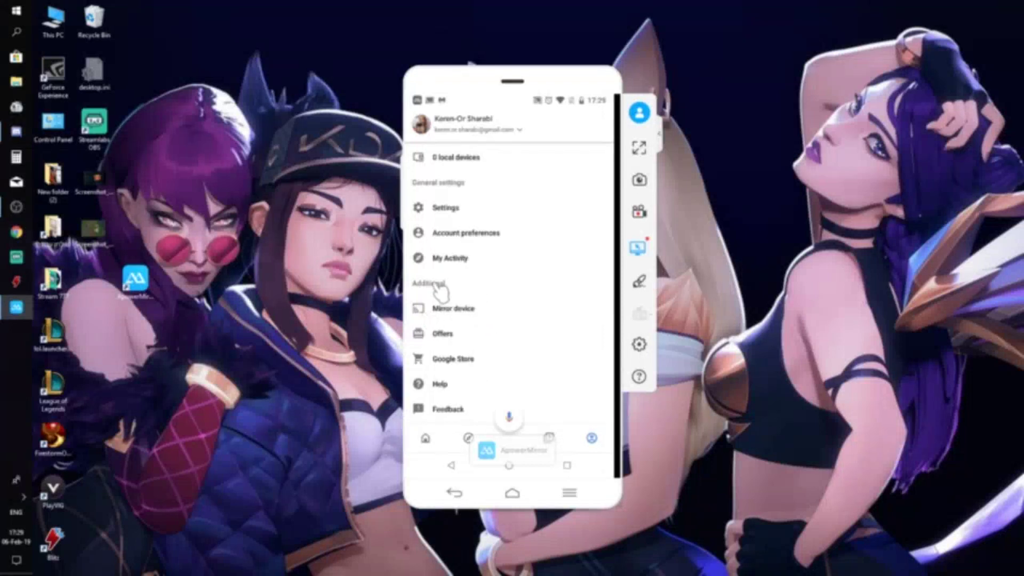
{"action": "left_click", "coordinate": [453, 308]}
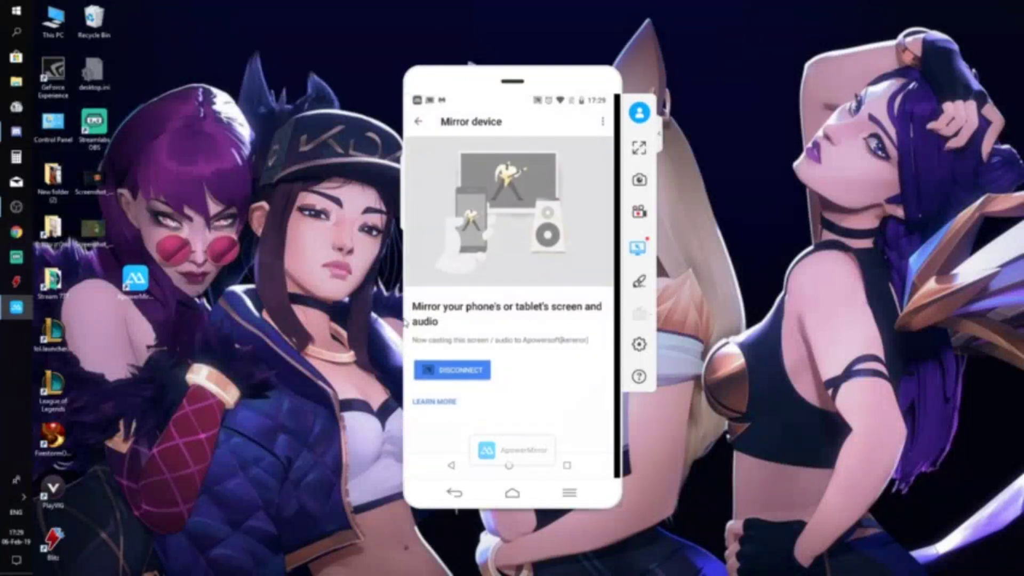
{"action": "mouse_move", "coordinate": [466, 79]}
{"action": "left_click_drag", "start_coordinate": [479, 78], "coordinate": [489, 54]}
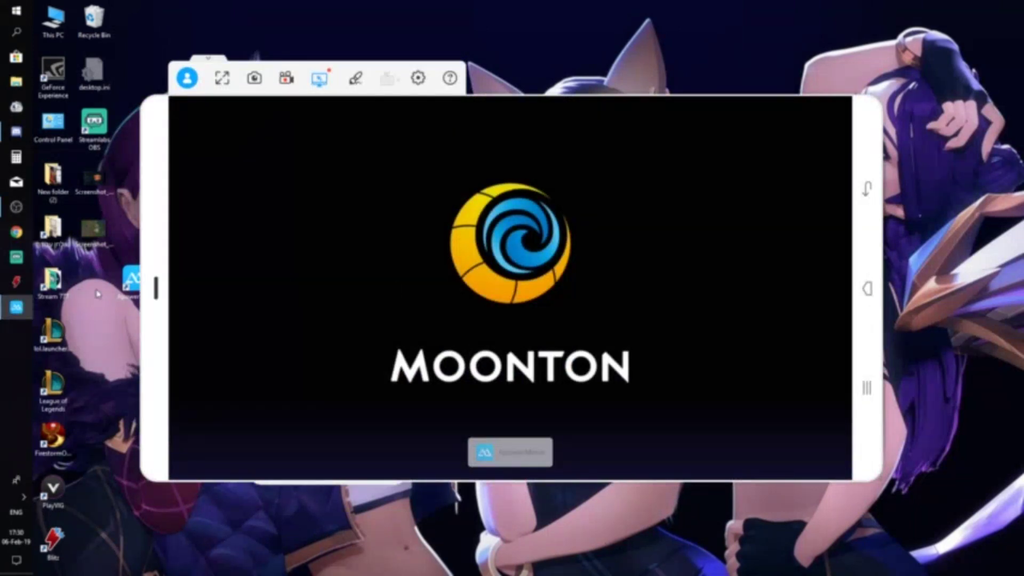
Step: Tidy the ApowerMirror shortcut, focus the mirror window and nudge it right while Mobile Legends loads
{"action": "left_click_drag", "start_coordinate": [130, 278], "coordinate": [95, 283]}
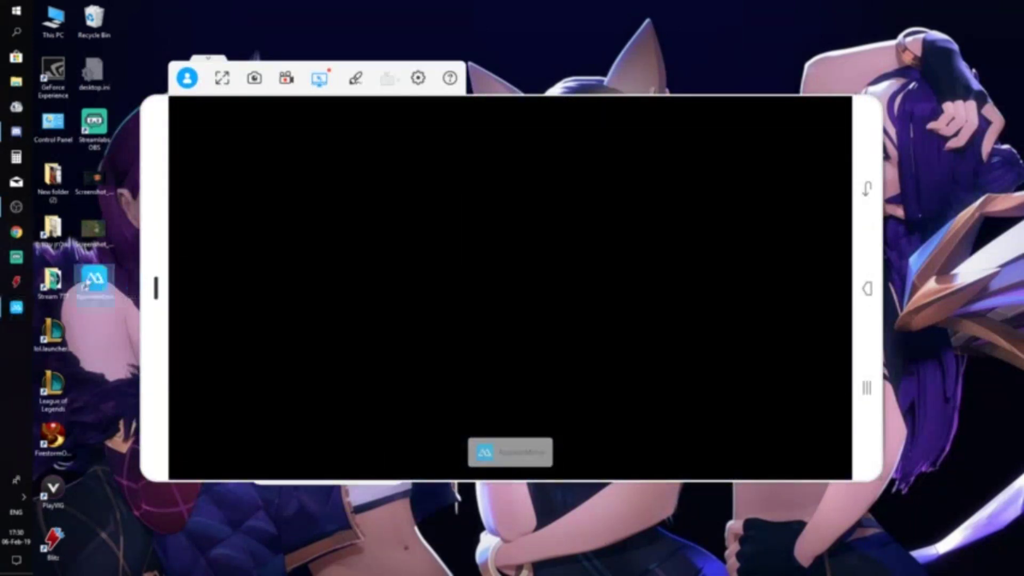
{"action": "left_click", "coordinate": [543, 109]}
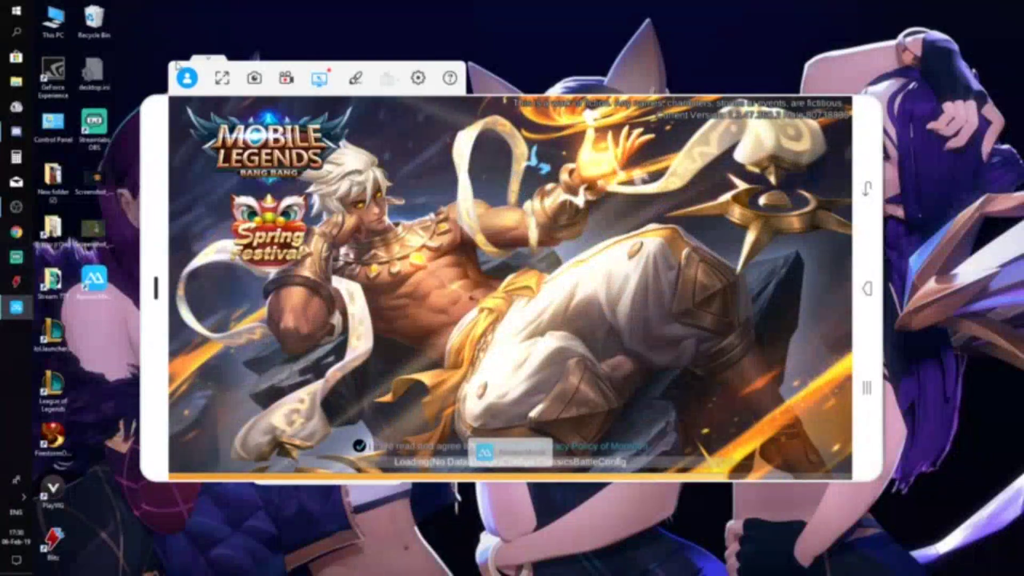
{"action": "left_click_drag", "start_coordinate": [176, 64], "coordinate": [196, 62]}
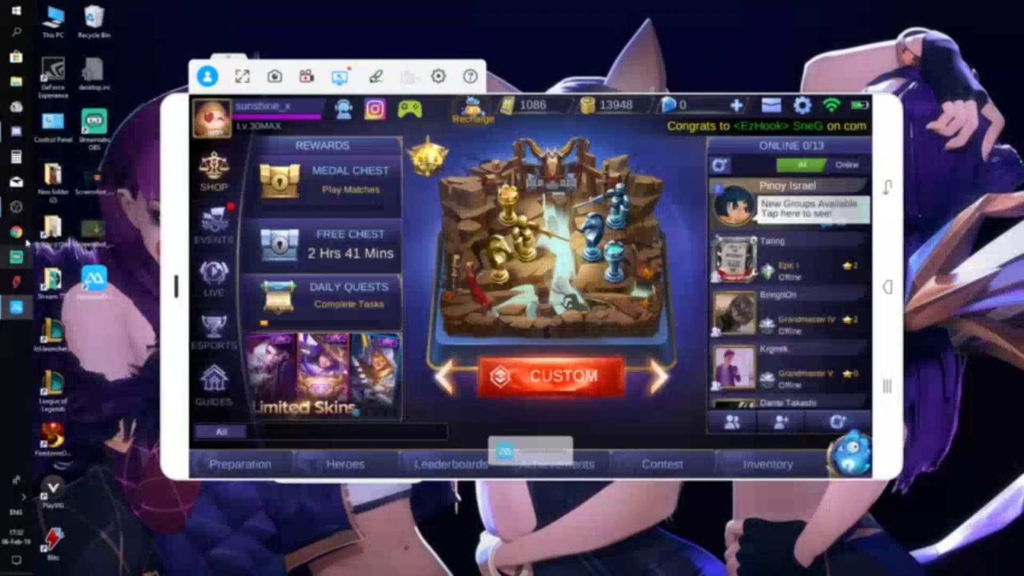
Step: Bring OBS to the front, enlarge its window and move it to the left edge
{"action": "left_click", "coordinate": [16, 206]}
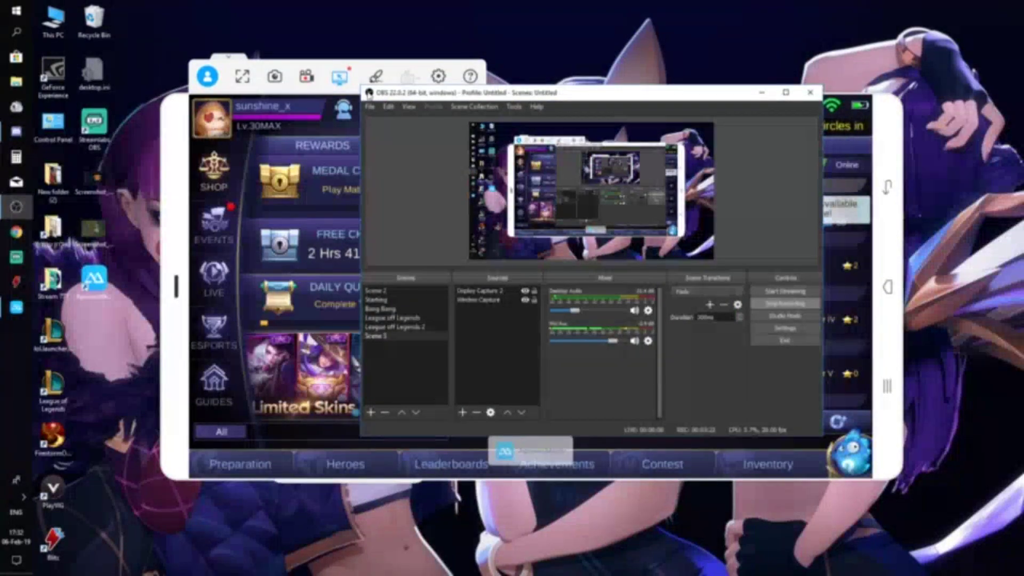
{"action": "left_click_drag", "start_coordinate": [360, 86], "coordinate": [164, 6]}
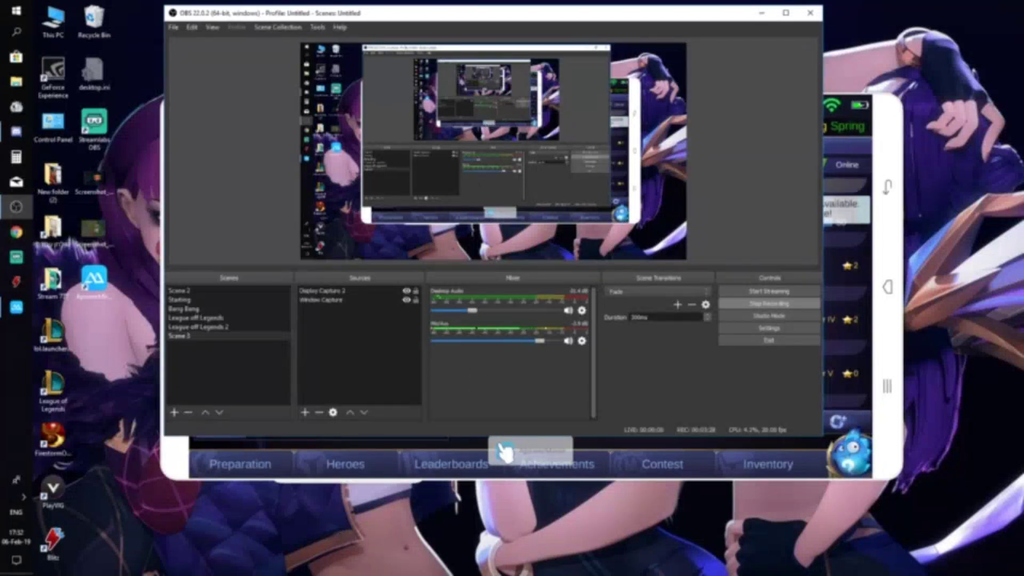
{"action": "left_click_drag", "start_coordinate": [528, 23], "coordinate": [302, 22]}
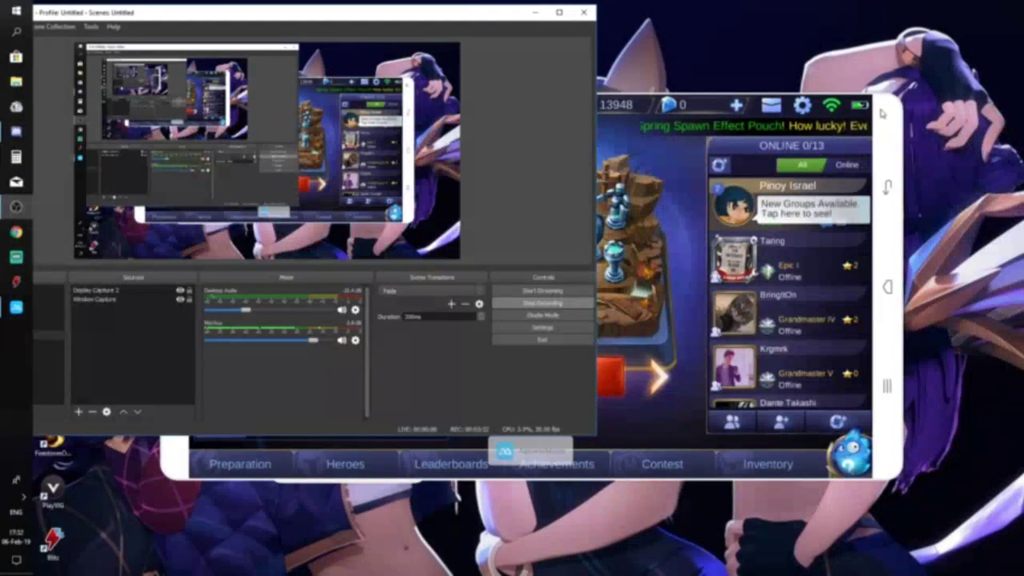
Step: Position OBS over the mirror and request removal of the old Window Capture source
{"action": "left_click", "coordinate": [700, 98]}
{"action": "left_click", "coordinate": [386, 20]}
{"action": "left_click_drag", "start_coordinate": [386, 20], "coordinate": [388, 57]}
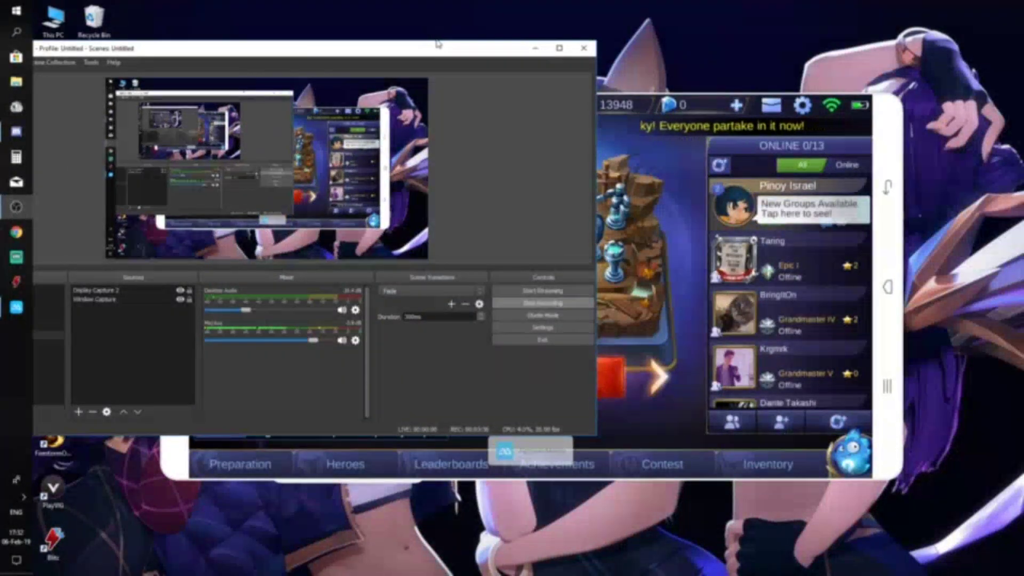
{"action": "left_click_drag", "start_coordinate": [435, 48], "coordinate": [660, 59]}
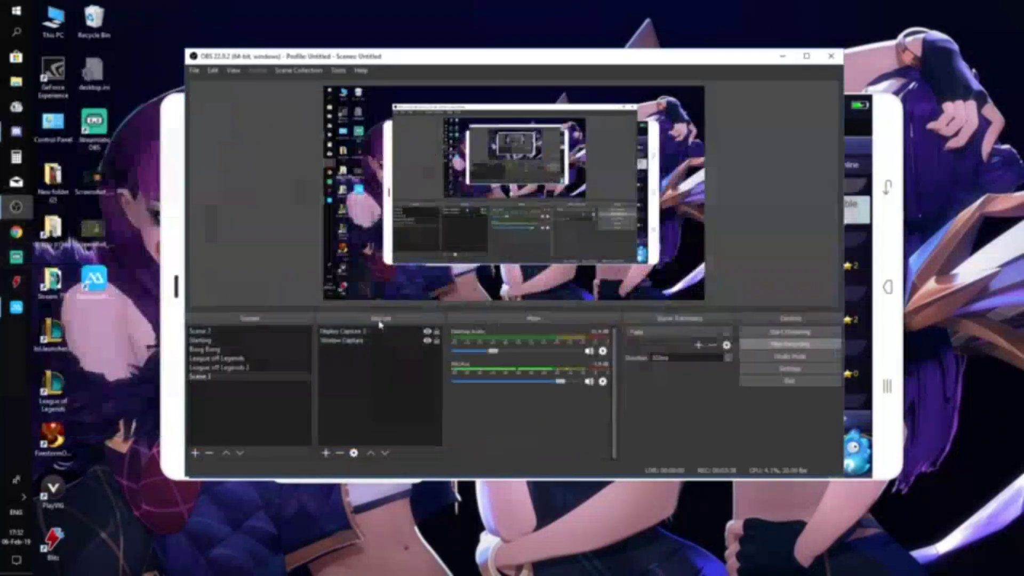
{"action": "left_click", "coordinate": [339, 453]}
Step: Confirm removing the old Window Capture source
{"action": "left_click", "coordinate": [558, 287]}
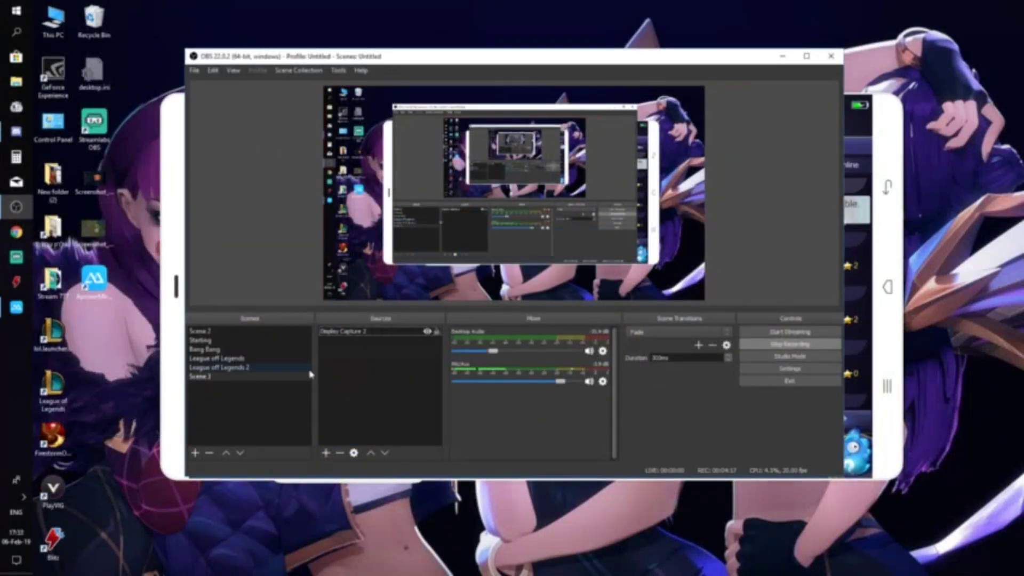
{"action": "right_click", "coordinate": [371, 355]}
{"action": "left_click", "coordinate": [301, 417]}
Step: Add a new Window Capture source and open its Window dropdown in Properties
{"action": "right_click", "coordinate": [361, 351]}
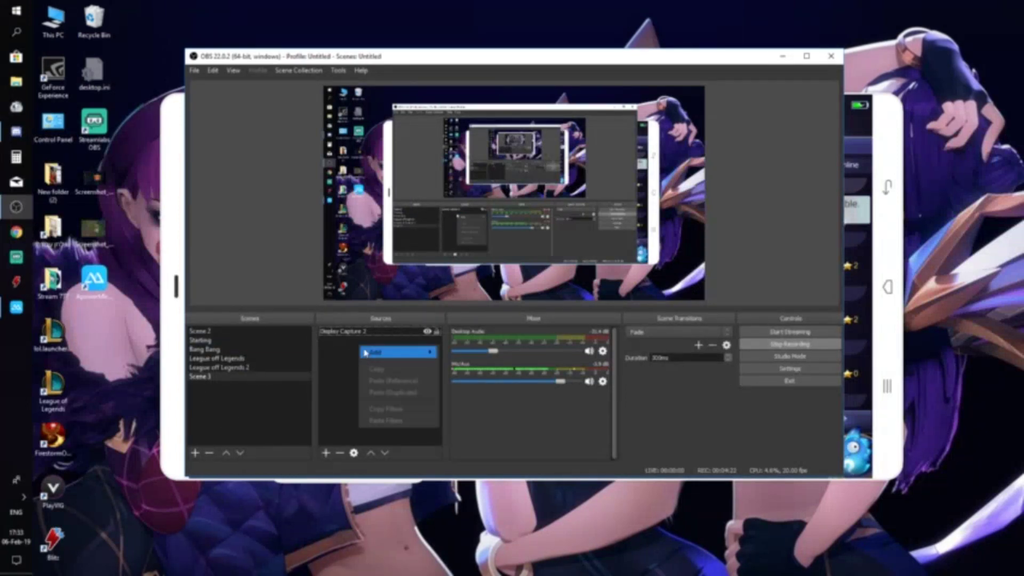
{"action": "mouse_move", "coordinate": [397, 353]}
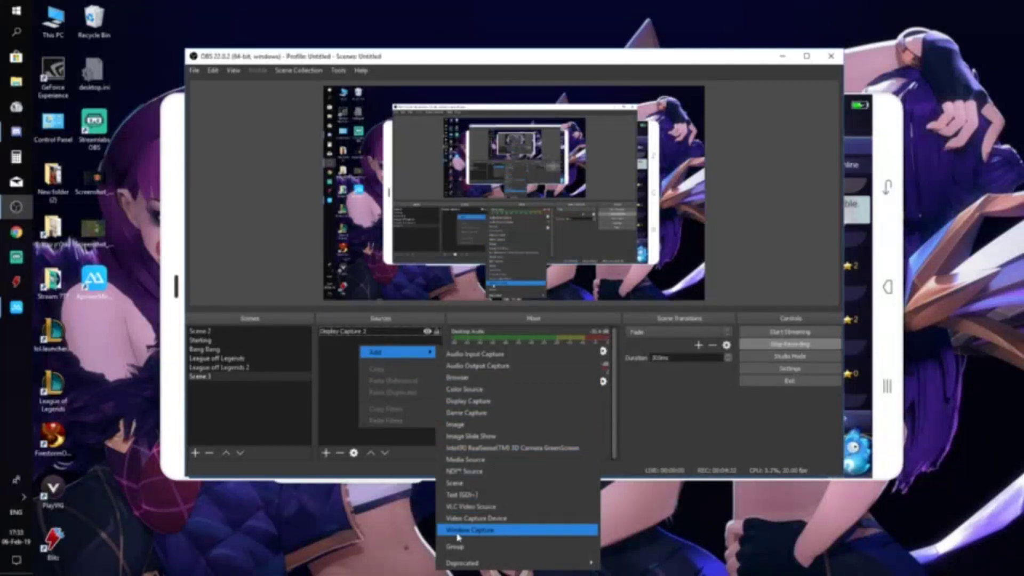
{"action": "left_click", "coordinate": [490, 530]}
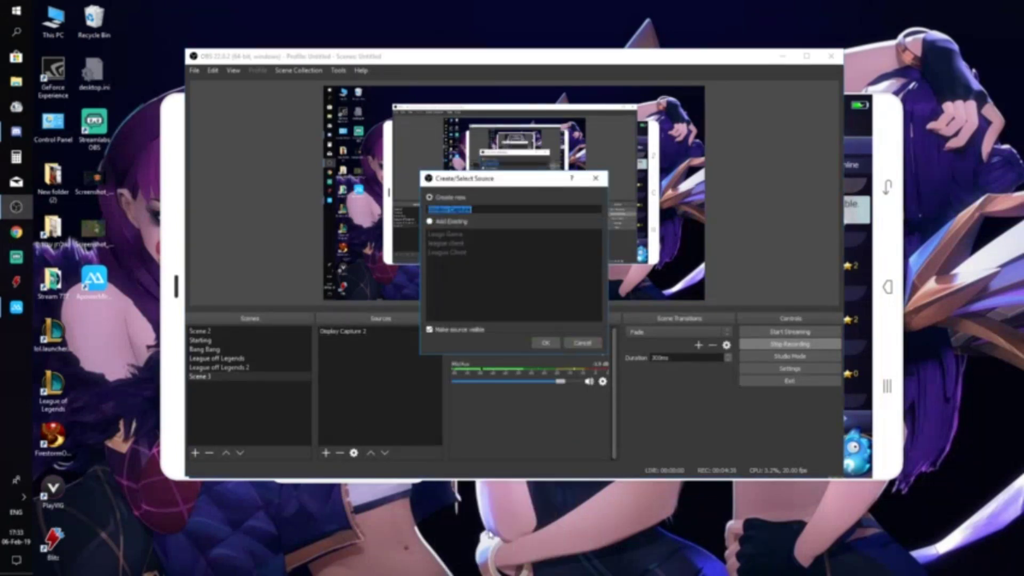
{"action": "left_click", "coordinate": [548, 344]}
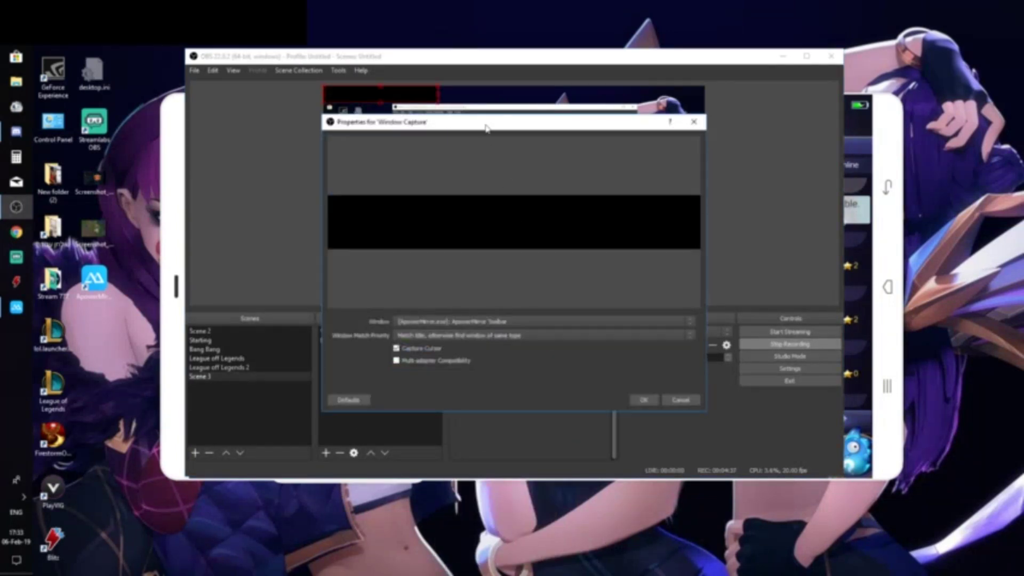
{"action": "left_click_drag", "start_coordinate": [483, 125], "coordinate": [454, 163]}
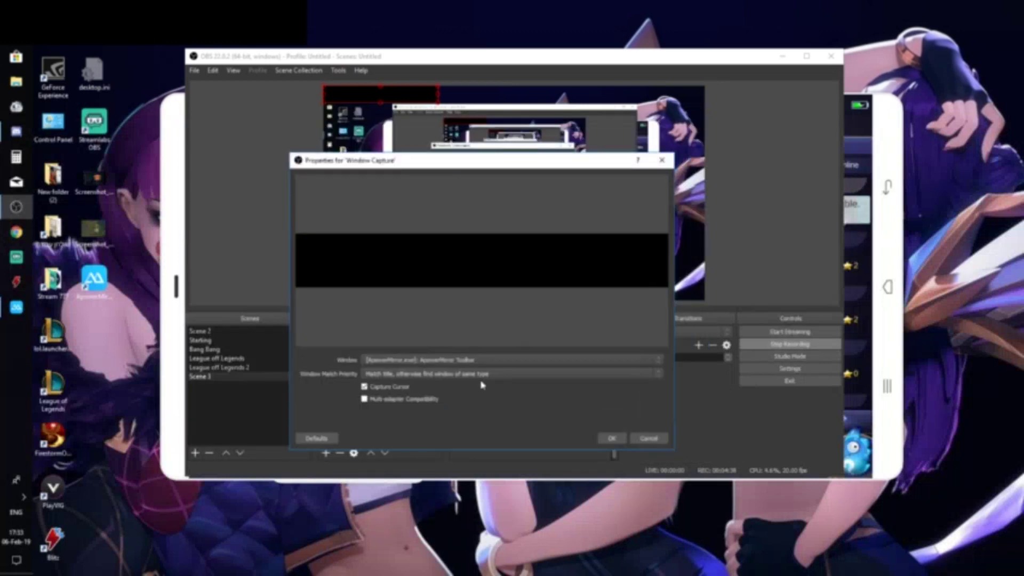
{"action": "left_click", "coordinate": [435, 361]}
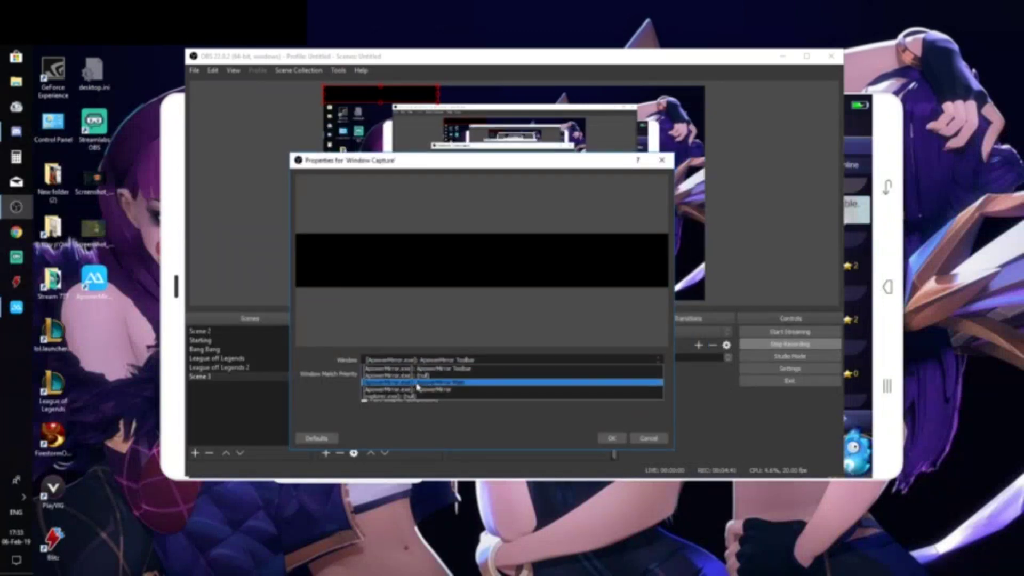